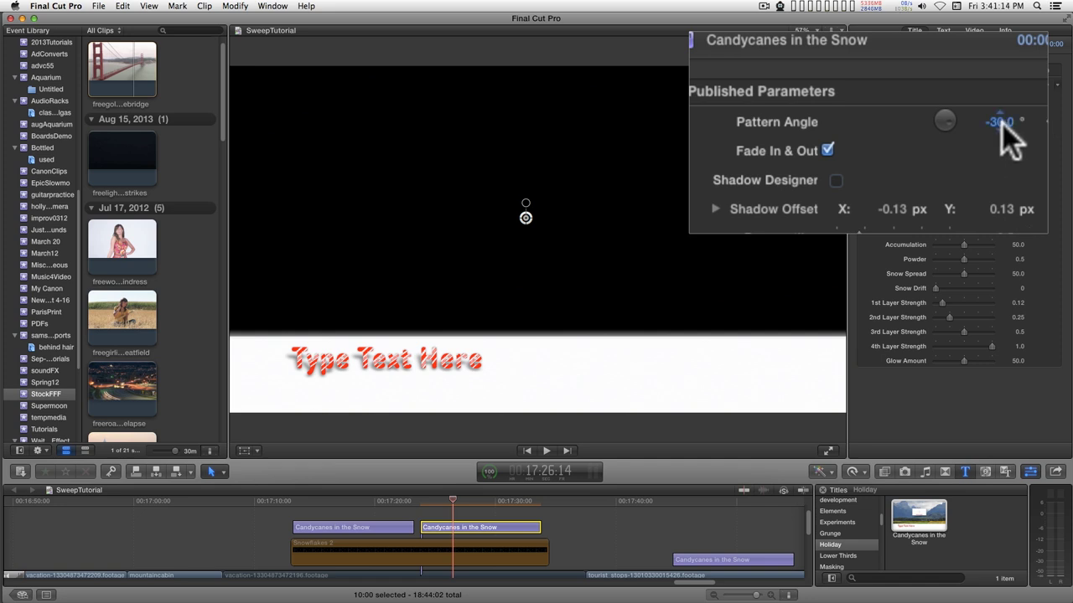
Set the stripe Pattern Angle to -126°, test Fade In & Out off and on, and enable Shadow Designer.
drag(1003, 124, 1002, 167)
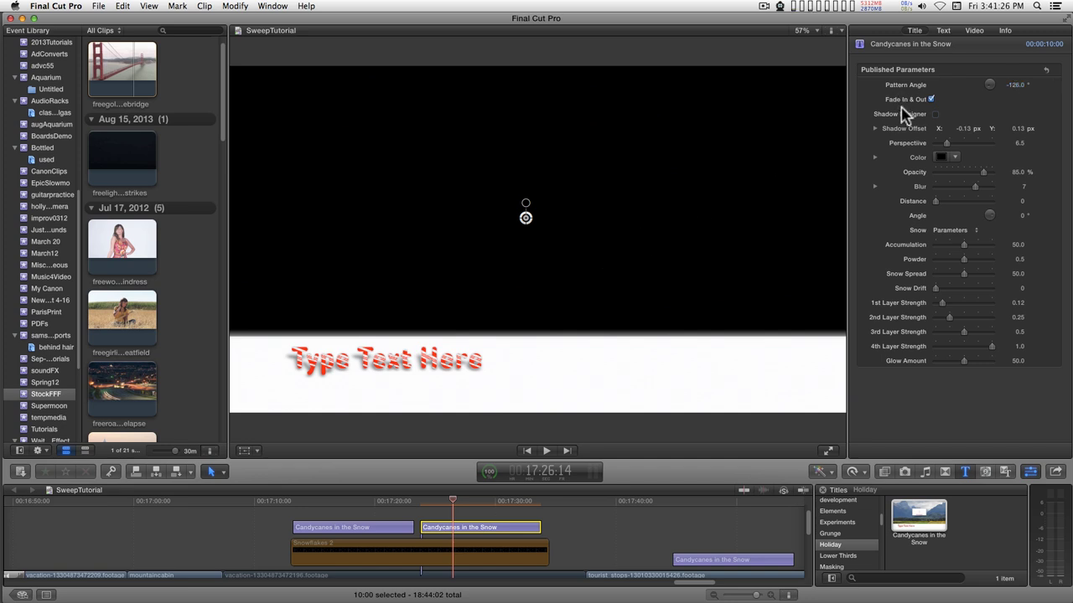
drag(453, 501, 514, 502)
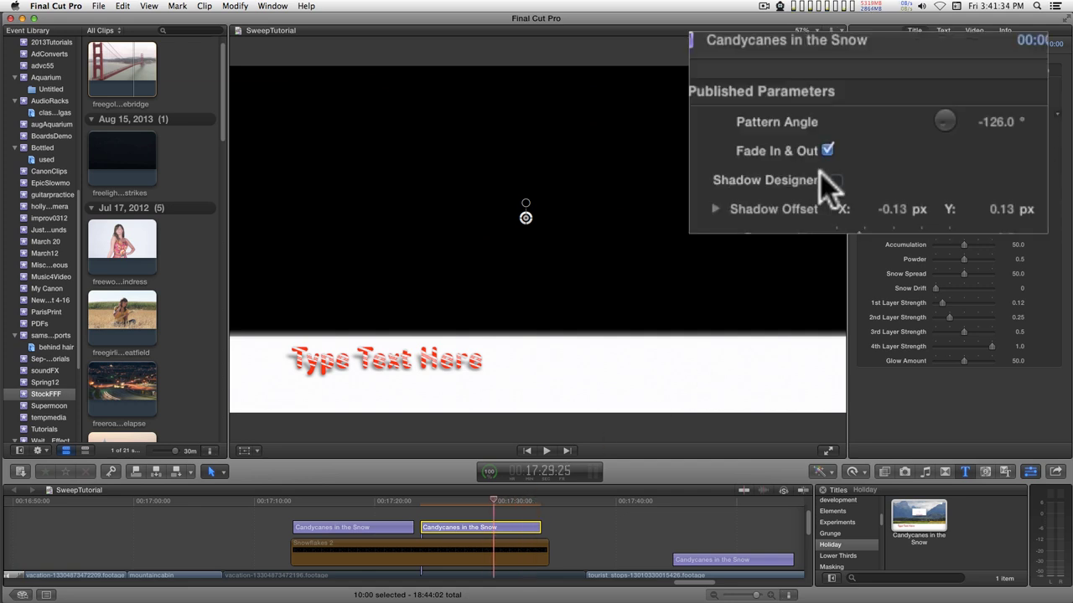
click(826, 149)
drag(491, 500, 419, 506)
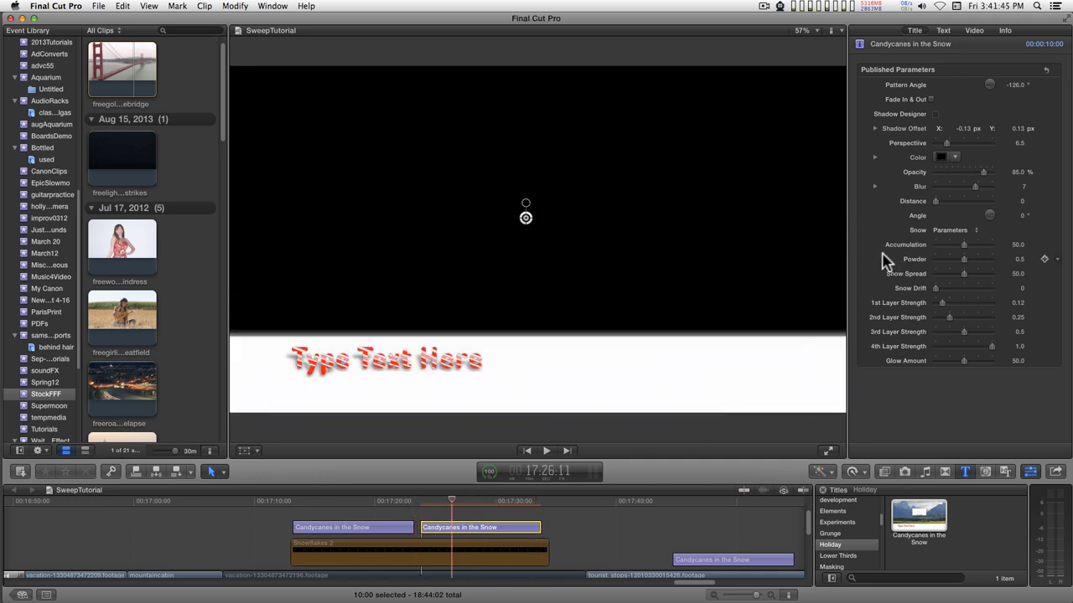
click(931, 99)
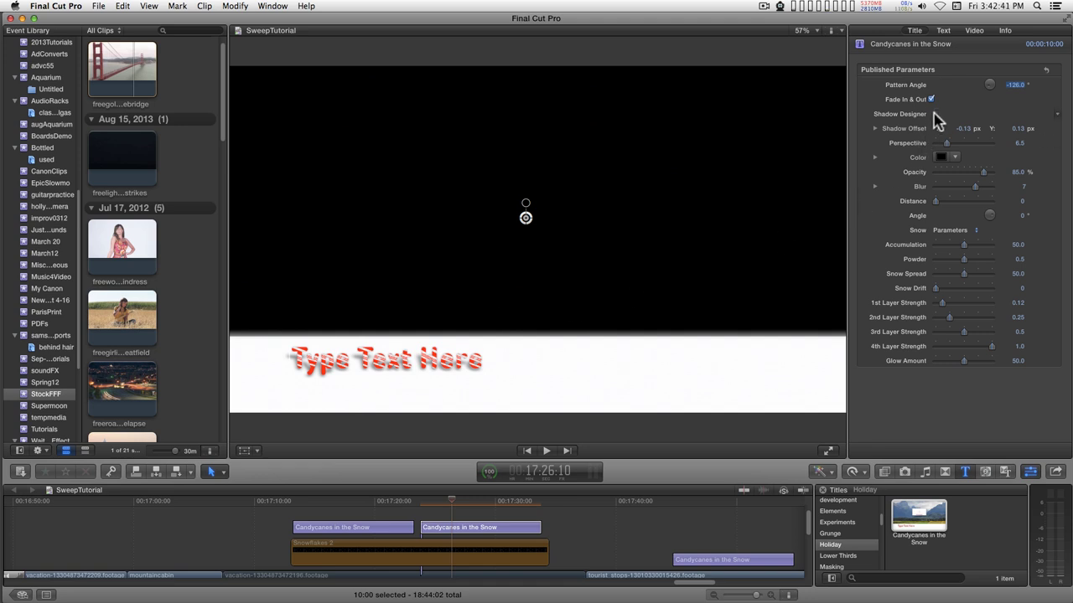
click(934, 113)
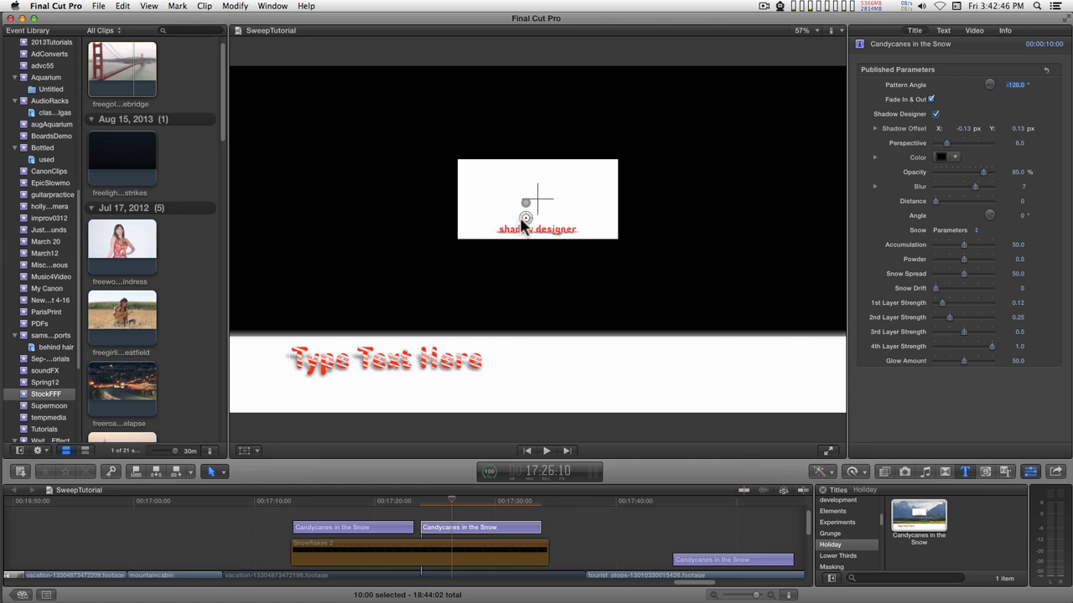
Drag the viewer's shadow offset and perspective handles to place the shadow beneath the title, Perspective 100.
drag(523, 224, 537, 206)
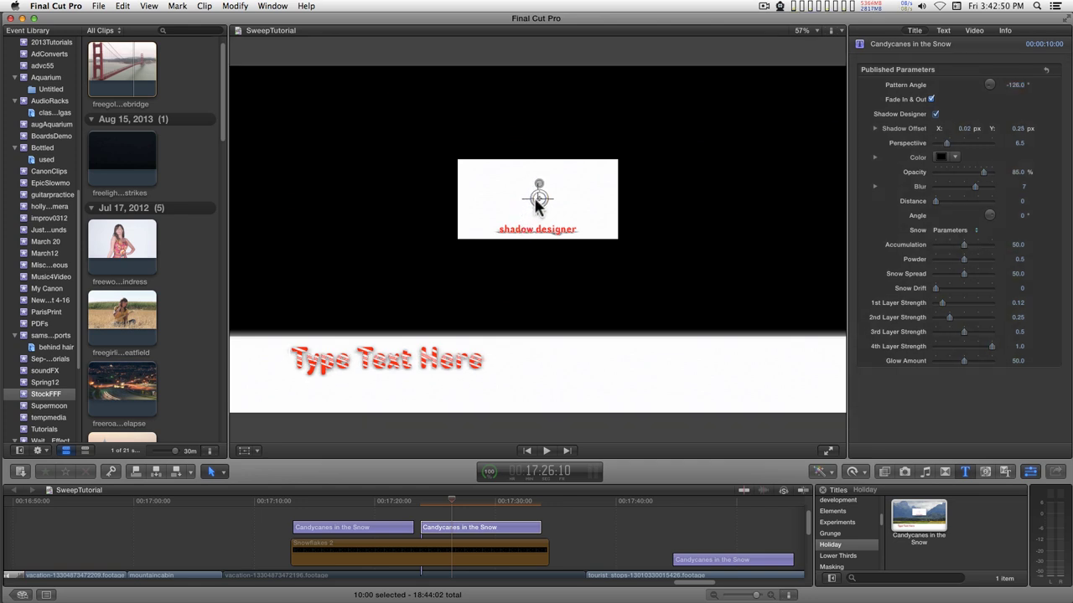
drag(537, 206, 536, 205)
drag(536, 205, 490, 223)
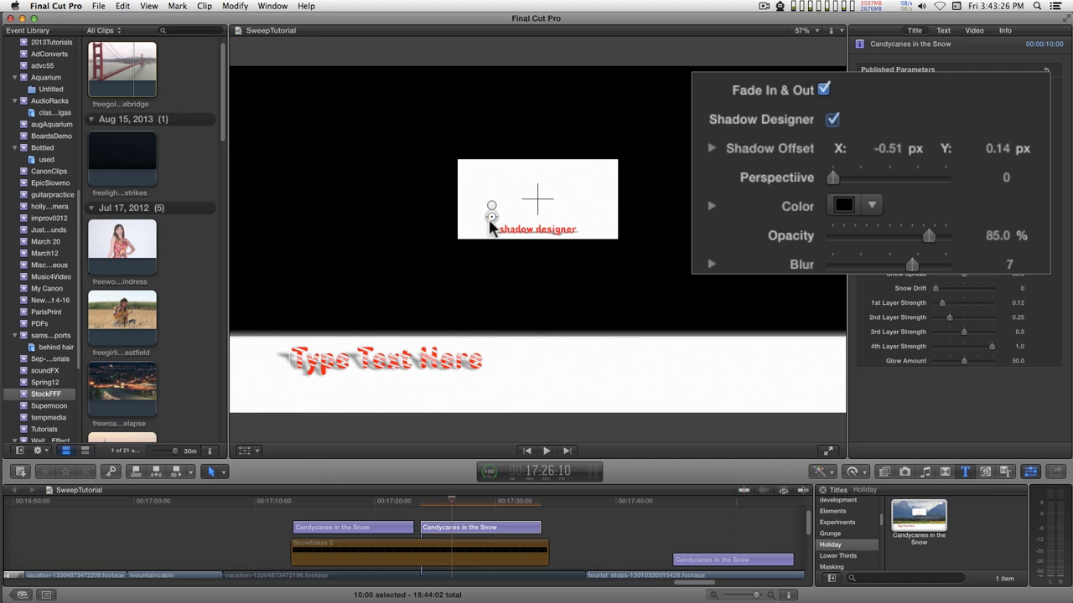
drag(489, 218, 484, 179)
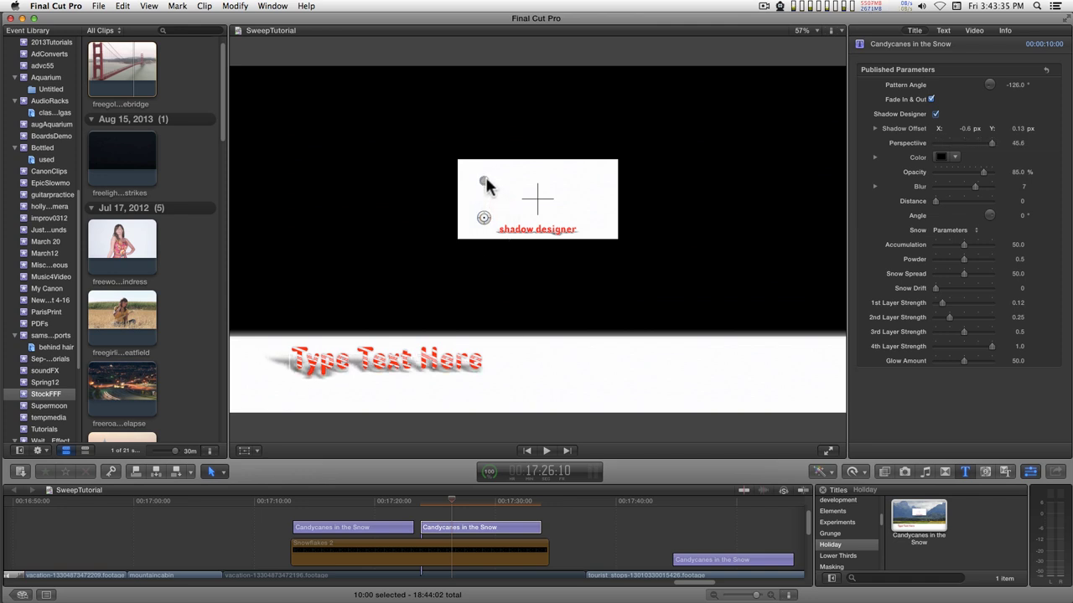
mouse_move(484, 217)
mouse_down()
mouse_move(488, 207)
mouse_move(489, 217)
mouse_up()
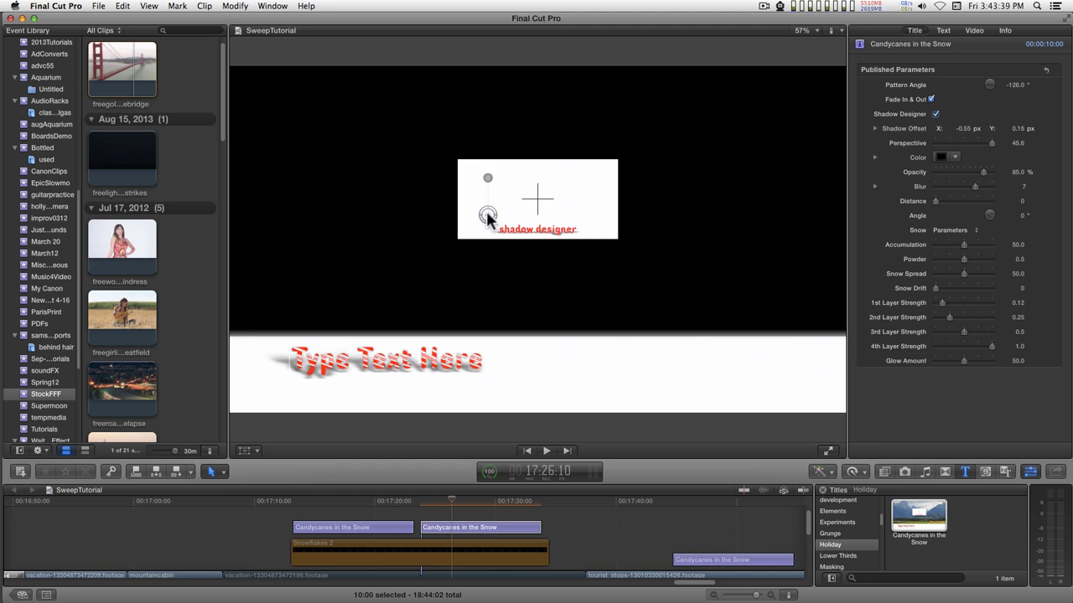
drag(489, 179, 488, 185)
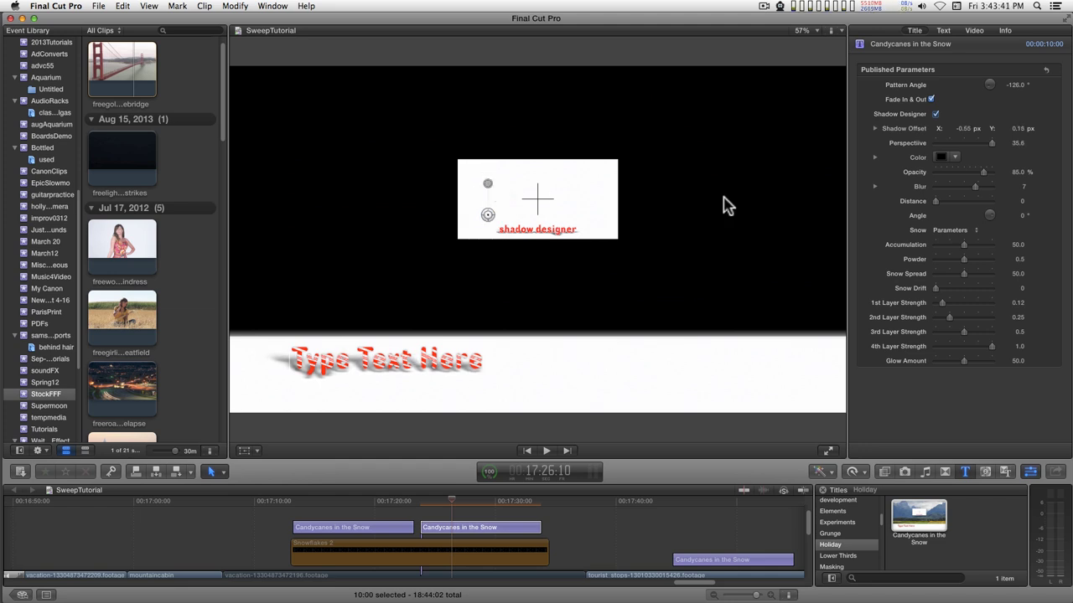
drag(490, 213, 555, 168)
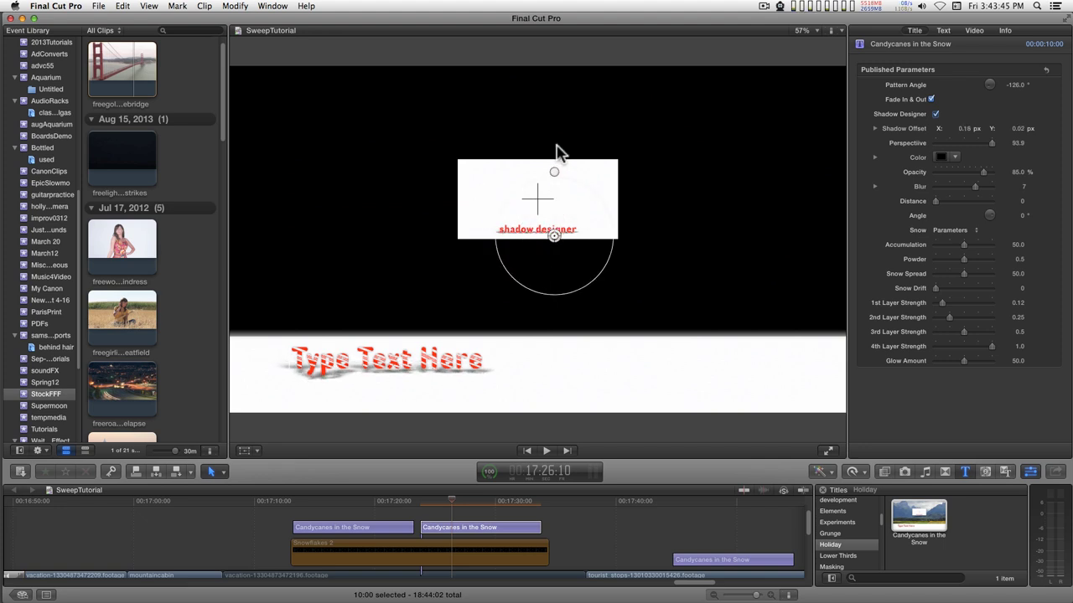
drag(553, 235, 536, 266)
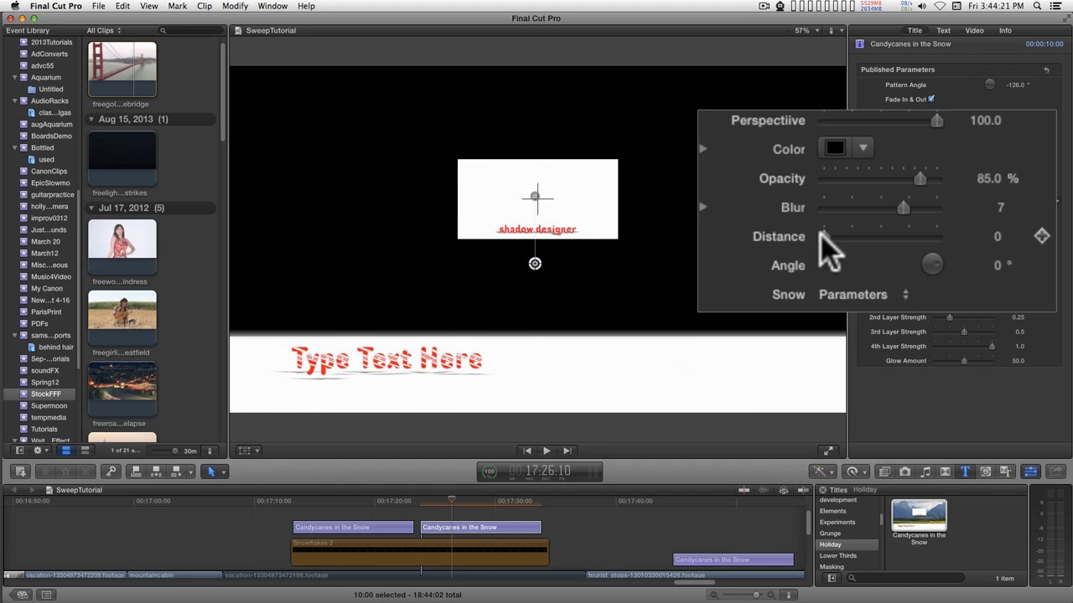
Set shadow Distance to 16 and Angle to 104°, nudging the offset to -0.03/-0.07 px.
mouse_move(826, 237)
mouse_down()
mouse_move(846, 237)
mouse_move(836, 237)
mouse_up()
mouse_move(998, 264)
mouse_down()
mouse_move(1031, 264)
mouse_move(1005, 264)
mouse_move(1018, 264)
mouse_up()
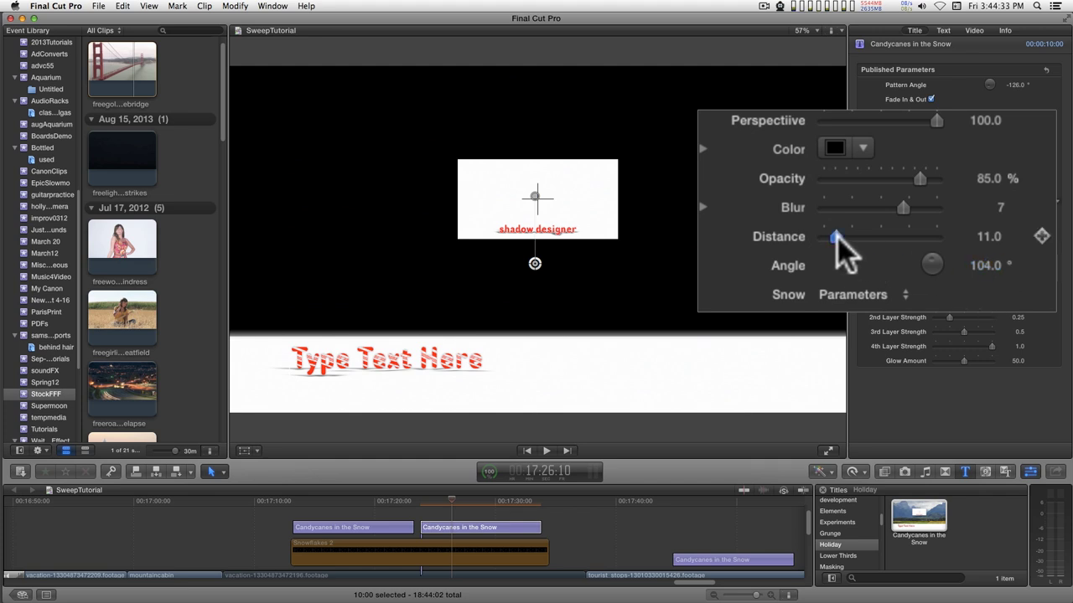
drag(837, 236, 844, 237)
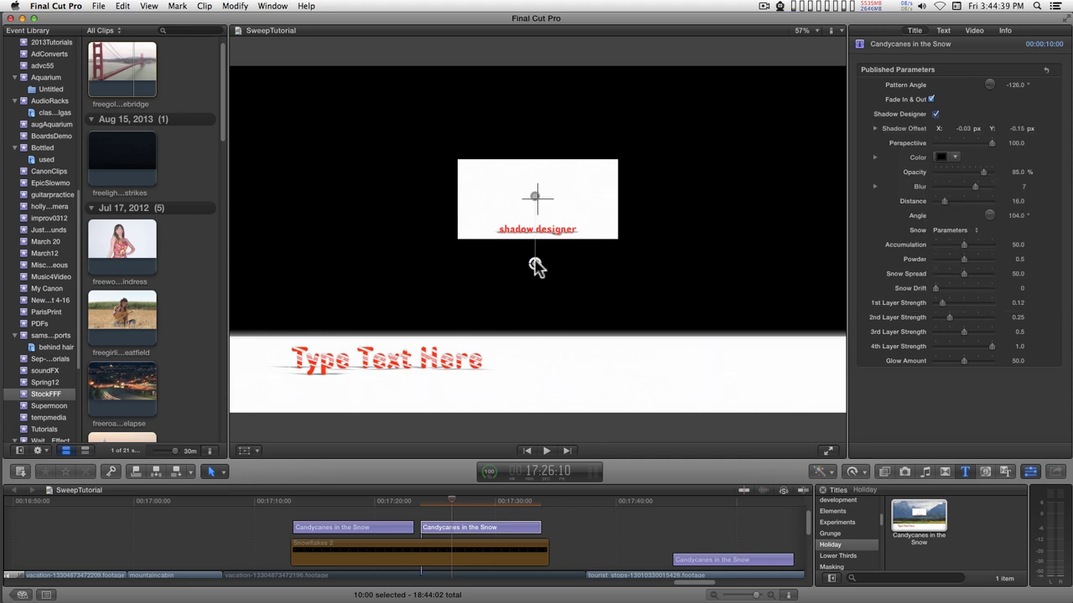
drag(536, 267, 536, 256)
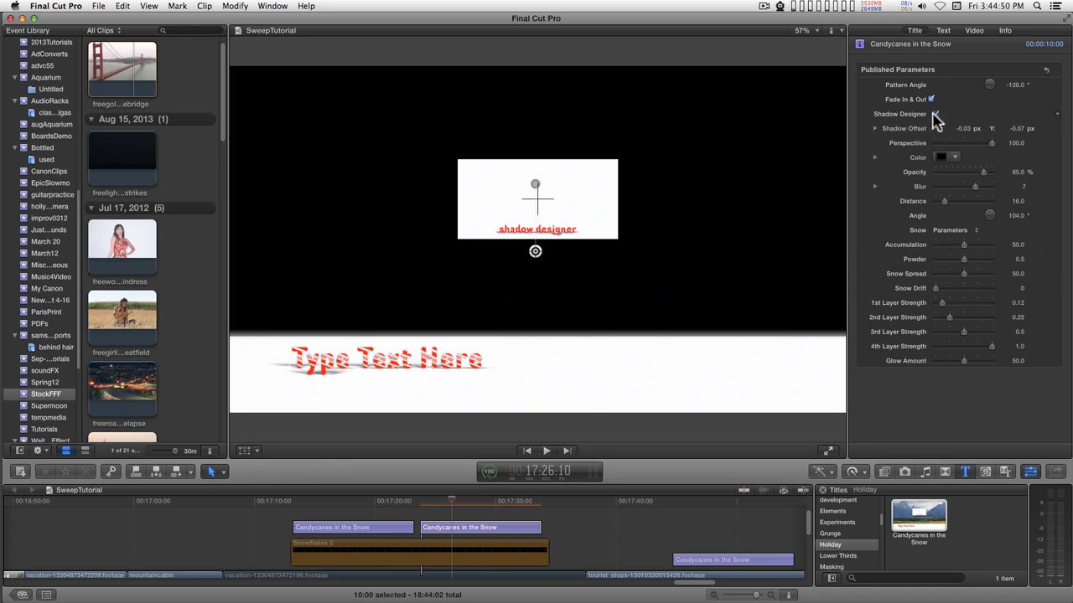
Turn off Shadow Designer and set the Snow popup back to Parameters.
click(935, 114)
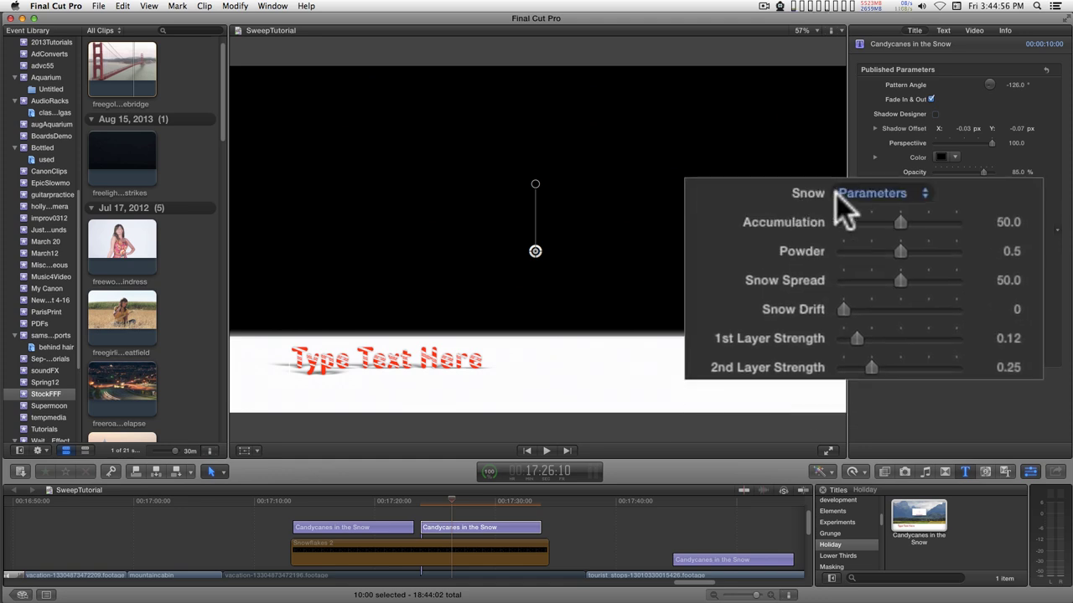
click(879, 191)
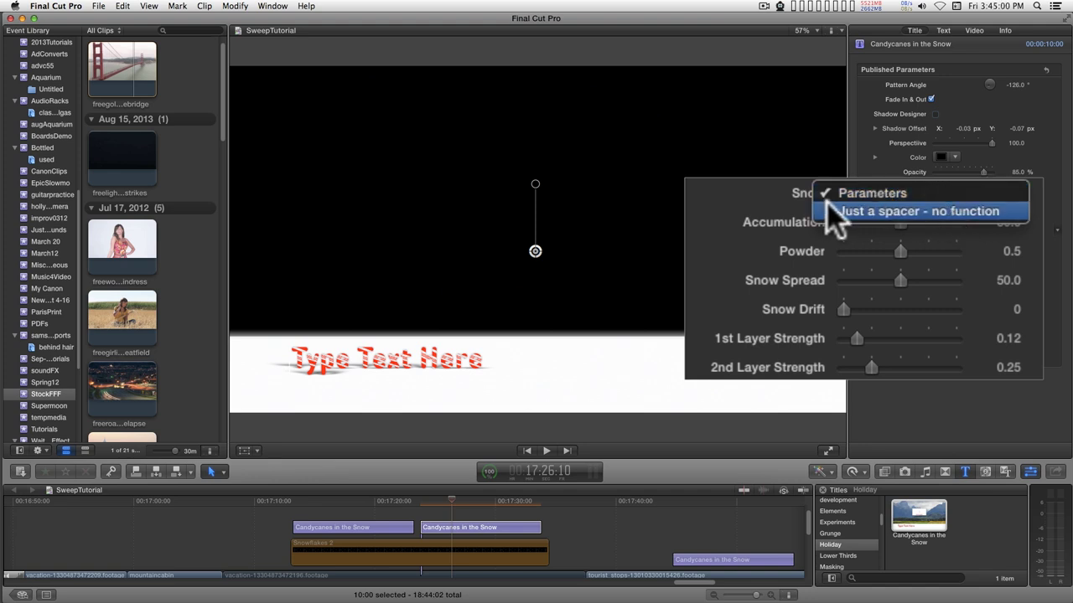
click(858, 209)
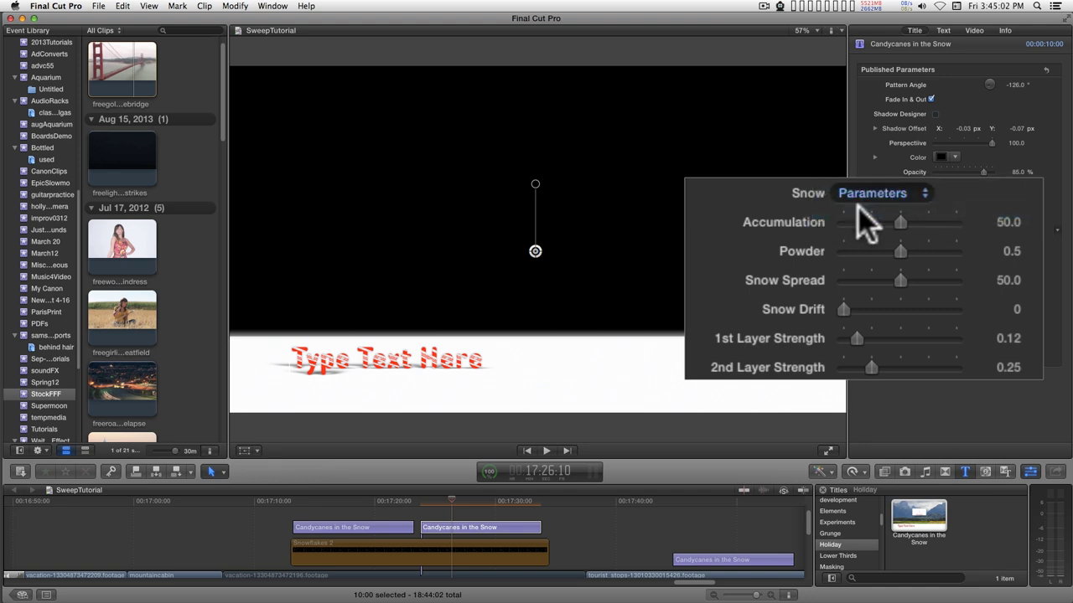
click(896, 194)
click(890, 180)
Raise snow Accumulation to 100, set Snow Spread to 0 and Powder to 0.53.
drag(895, 222, 817, 257)
drag(885, 287, 812, 291)
click(846, 252)
drag(857, 253, 1049, 251)
click(927, 223)
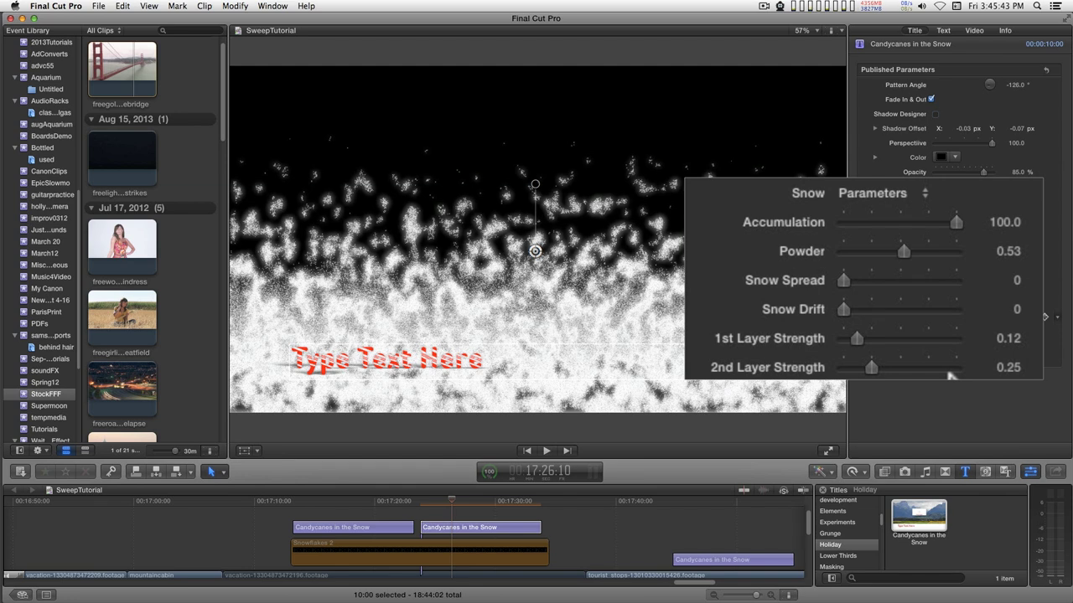
scroll(949, 377, down, 3)
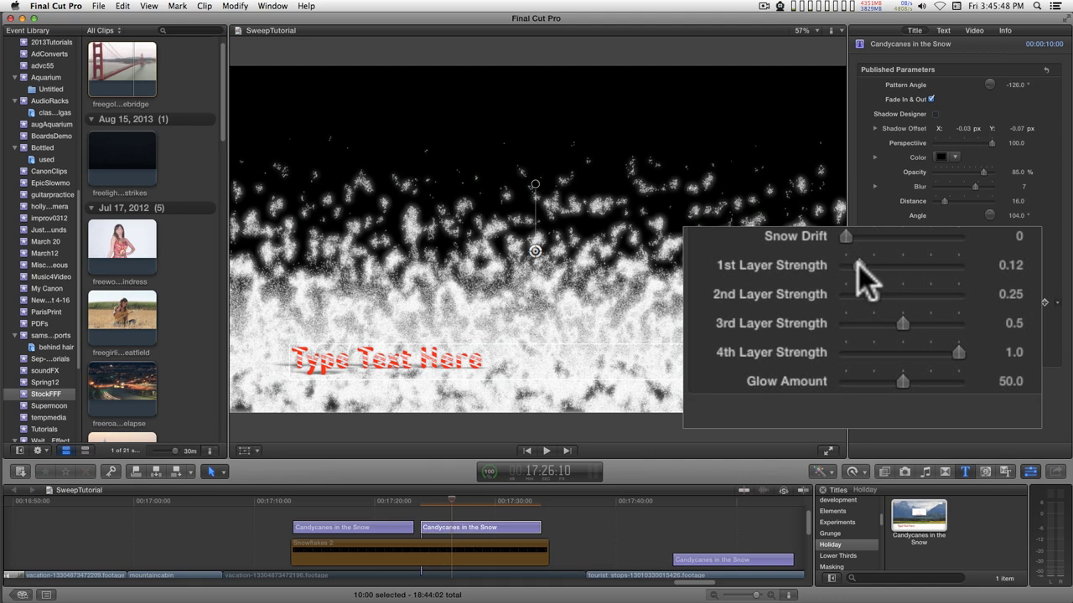
Try out the layer strengths, then set Snow Spread 64, Powder 0.17 and Accumulation 69.83.
drag(858, 265, 954, 262)
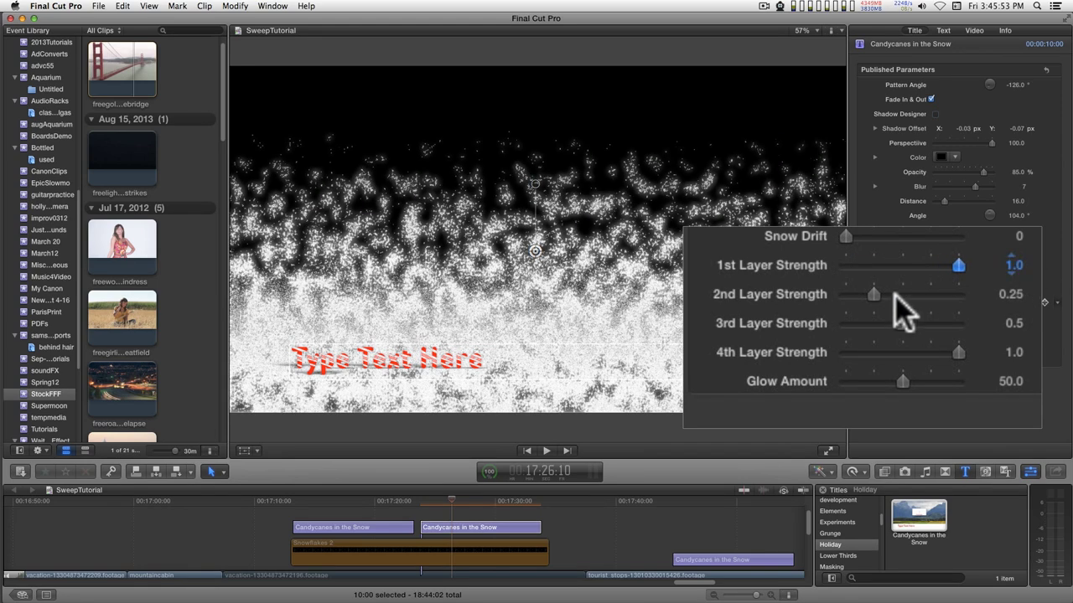
drag(875, 295, 966, 297)
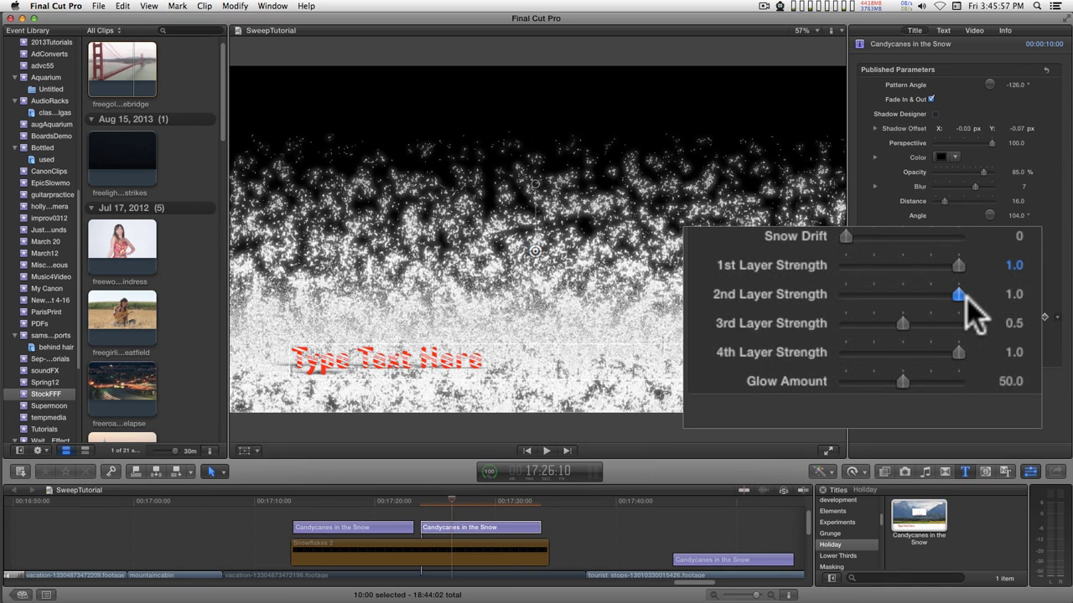
drag(963, 295, 845, 296)
drag(900, 321, 873, 306)
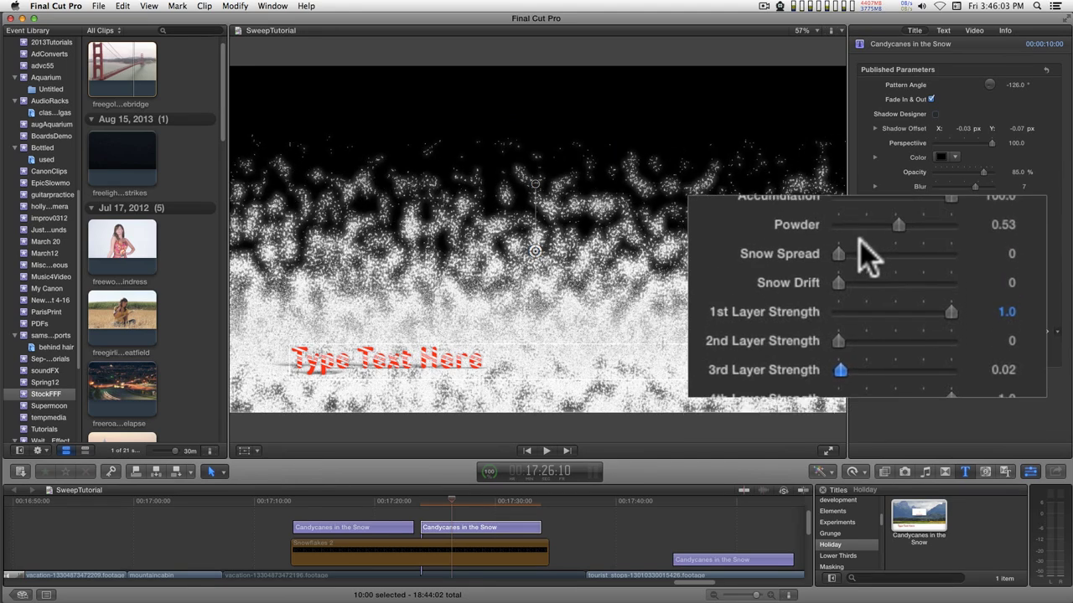
drag(838, 268, 912, 262)
click(847, 295)
mouse_move(848, 297)
mouse_down()
mouse_move(887, 297)
mouse_move(868, 298)
mouse_up()
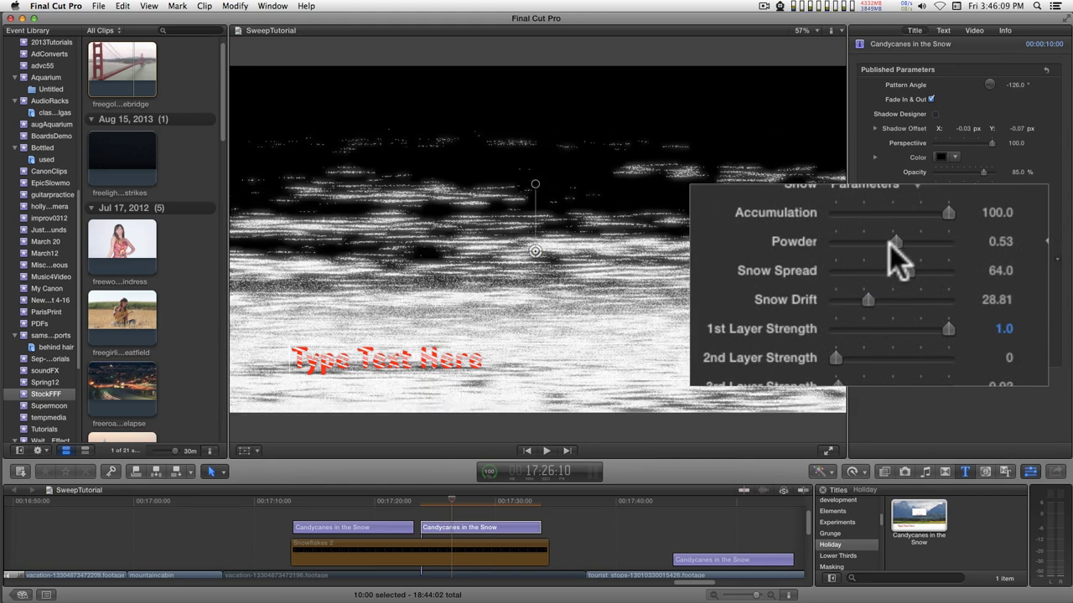
drag(898, 239, 855, 241)
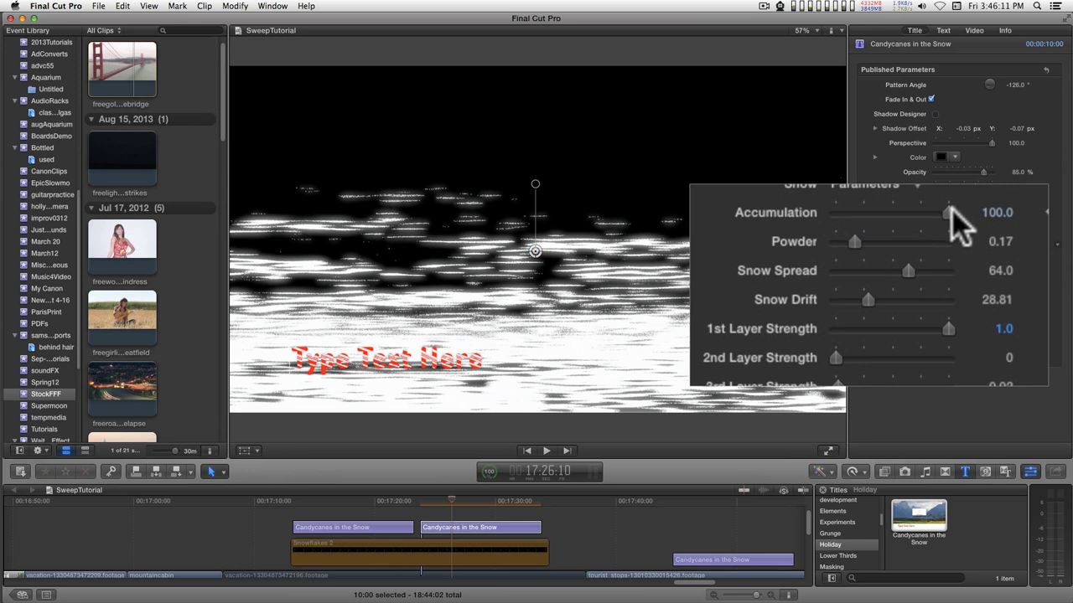
drag(952, 210, 919, 213)
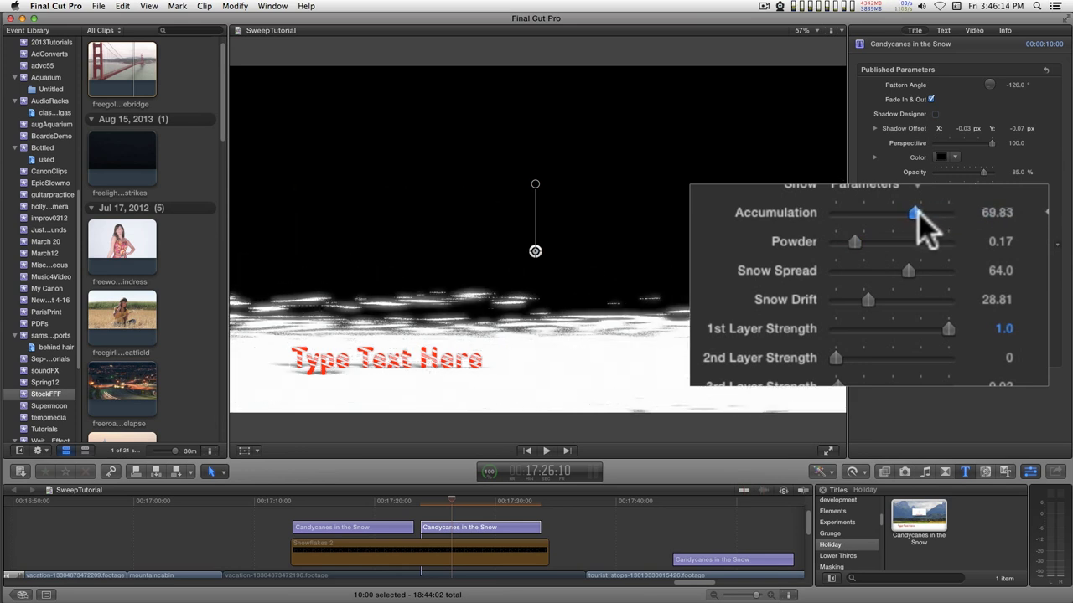
Set layer strengths to 0.7/0.93/0.46/0.63, Glow Amount to 72 and Snow Drift to 0.
scroll(855, 352, down, 2)
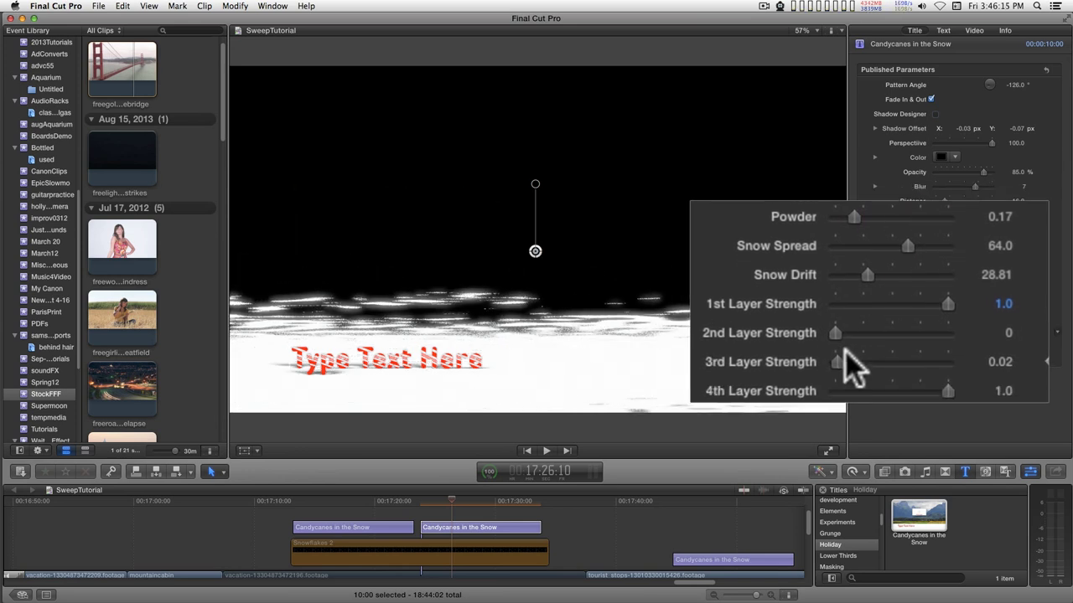
scroll(845, 351, down, 1)
drag(837, 342, 885, 344)
drag(847, 313, 917, 283)
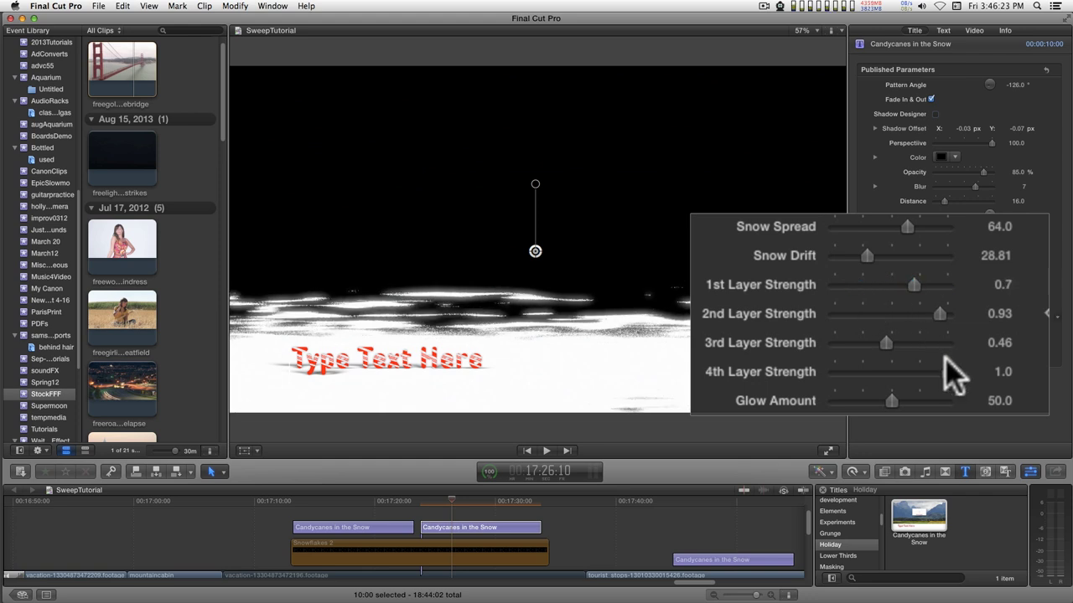
drag(948, 369, 1054, 369)
click(890, 369)
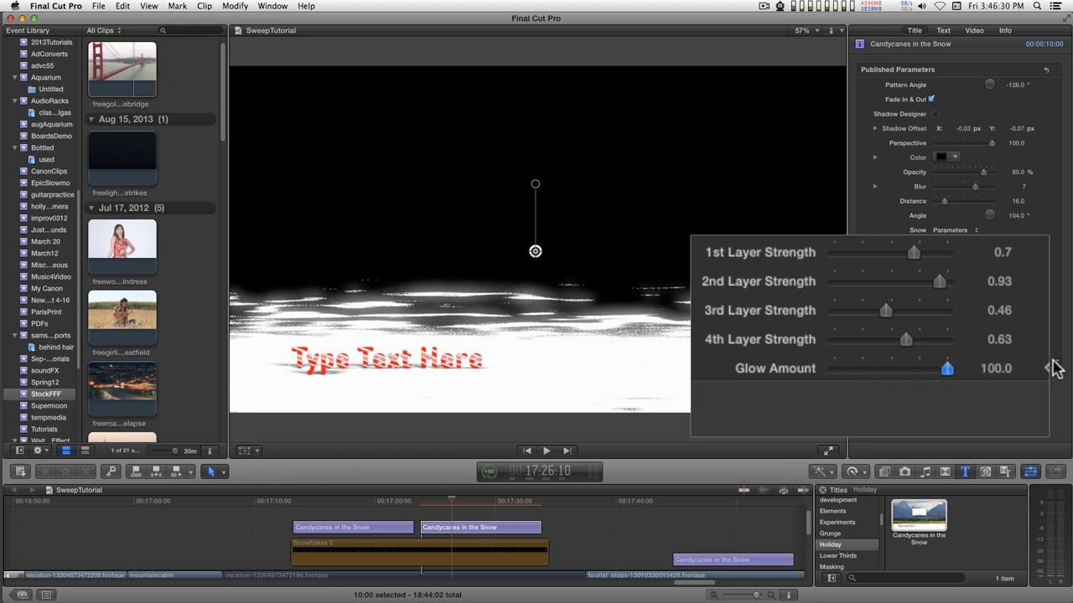
drag(947, 369, 916, 371)
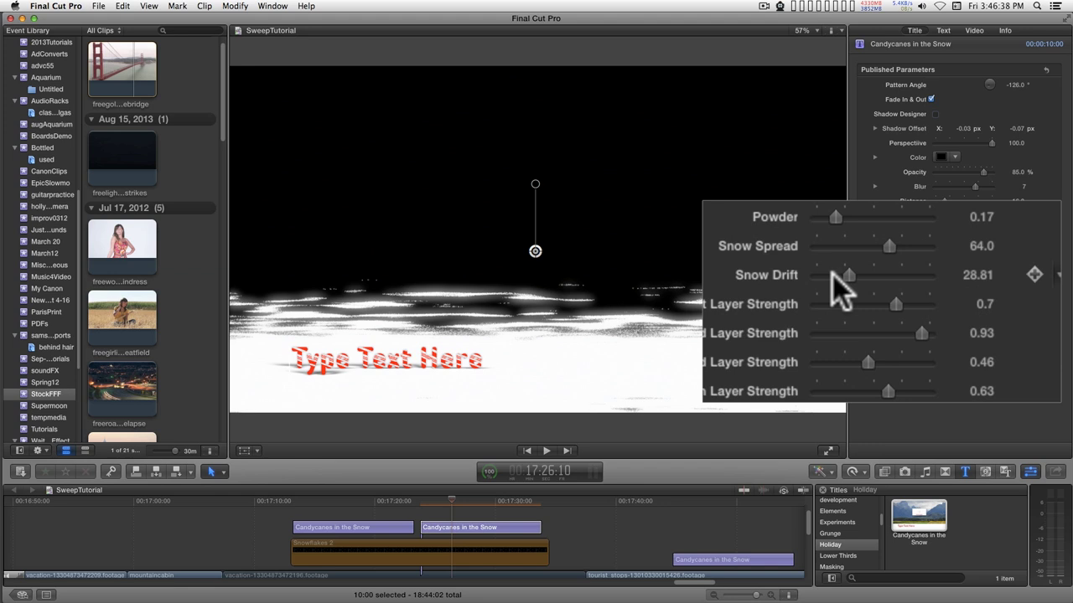
drag(847, 275, 807, 278)
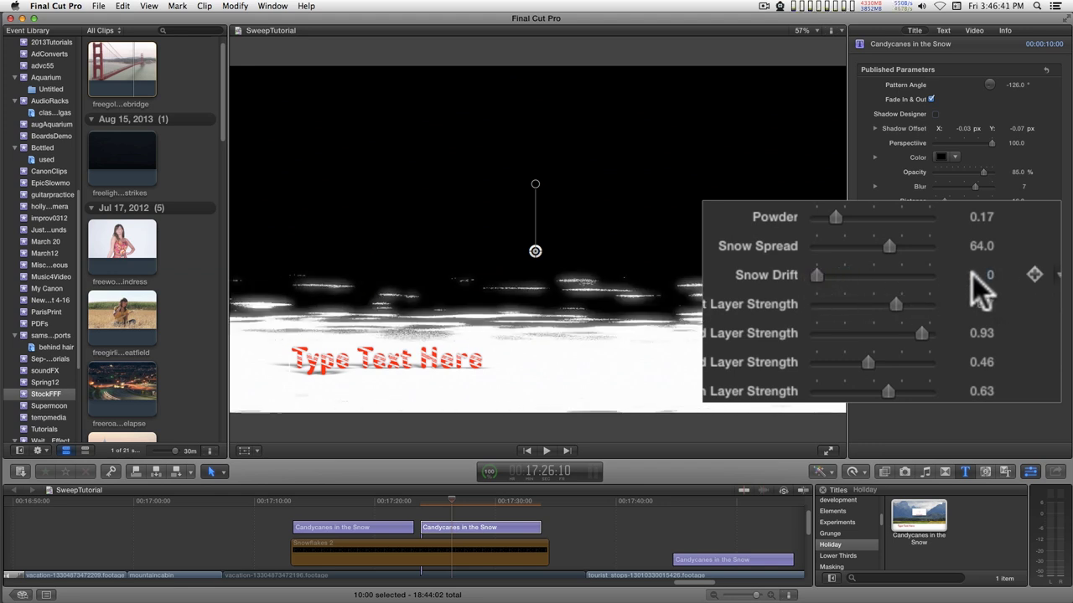
click(424, 505)
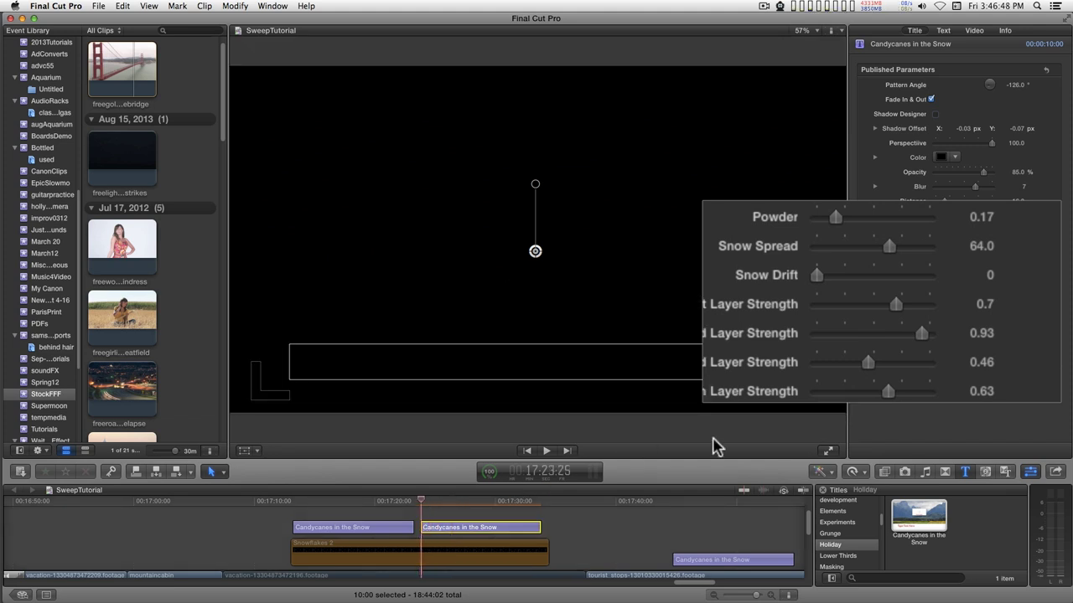
Keyframe Snow Drift at 0, then at 23.37 later in the title clip.
click(1034, 275)
drag(420, 501, 540, 507)
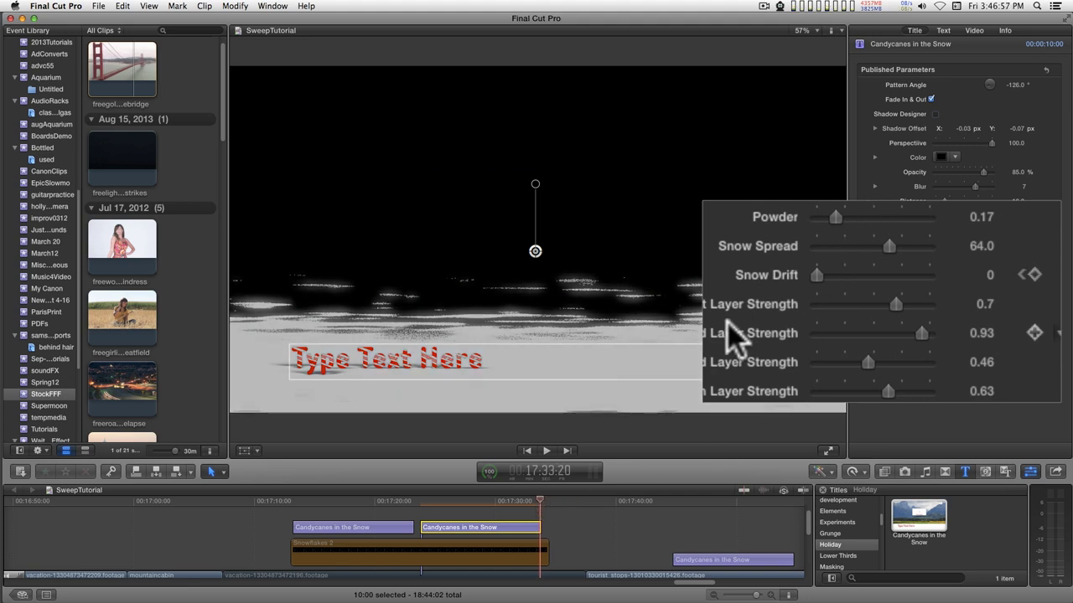
drag(815, 274, 846, 282)
Play back the animated snow from the title's start and raise Powder to 0.3.
drag(538, 503, 437, 505)
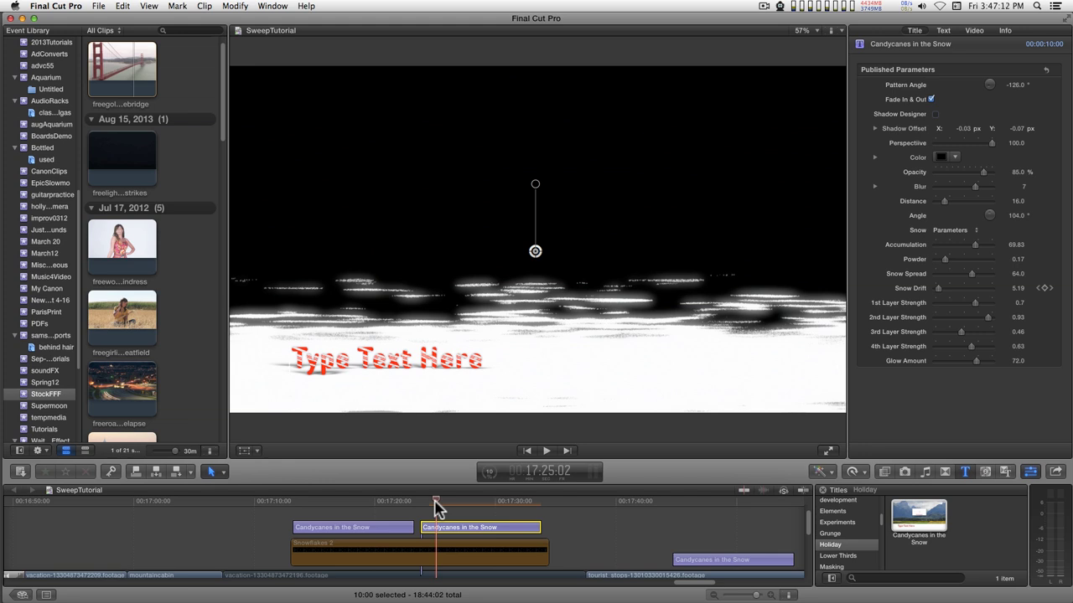
click(546, 451)
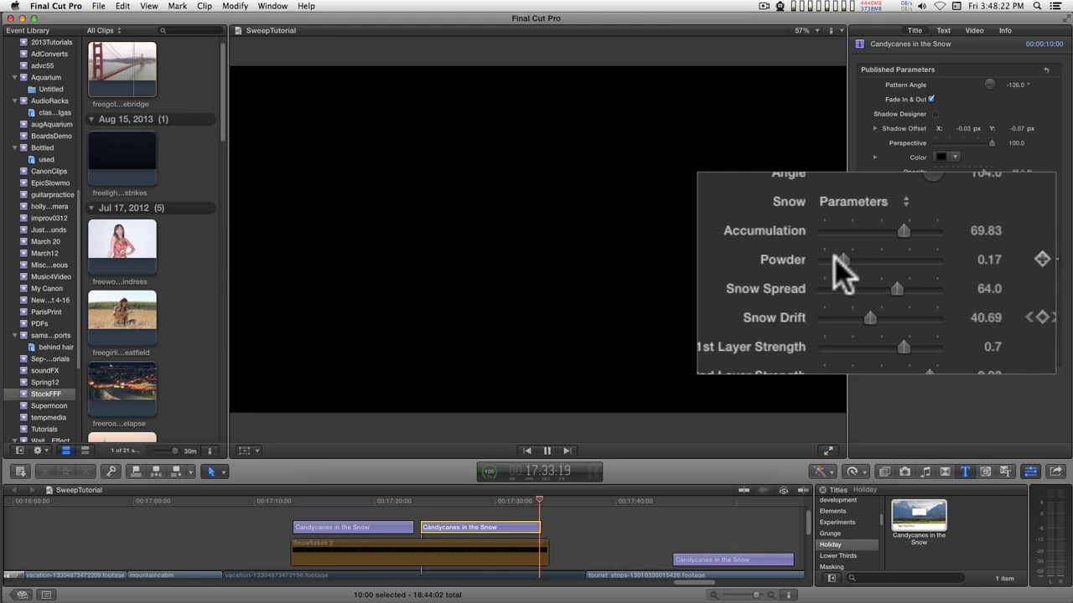
drag(843, 258, 862, 257)
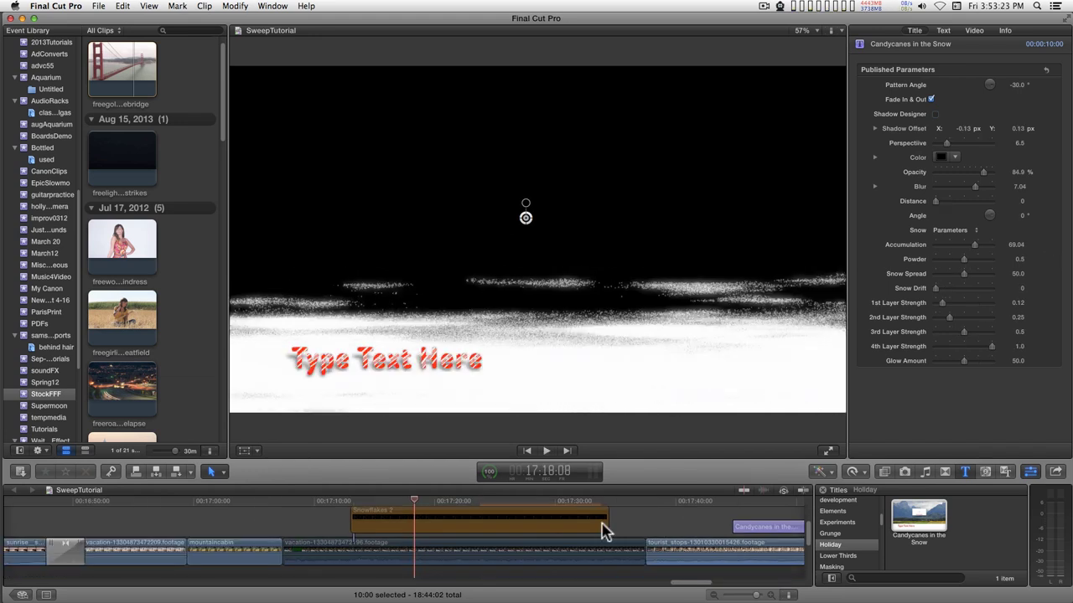
Re-enable the vacation rink clip with V and preview the snowy title over the rink footage.
click(405, 558)
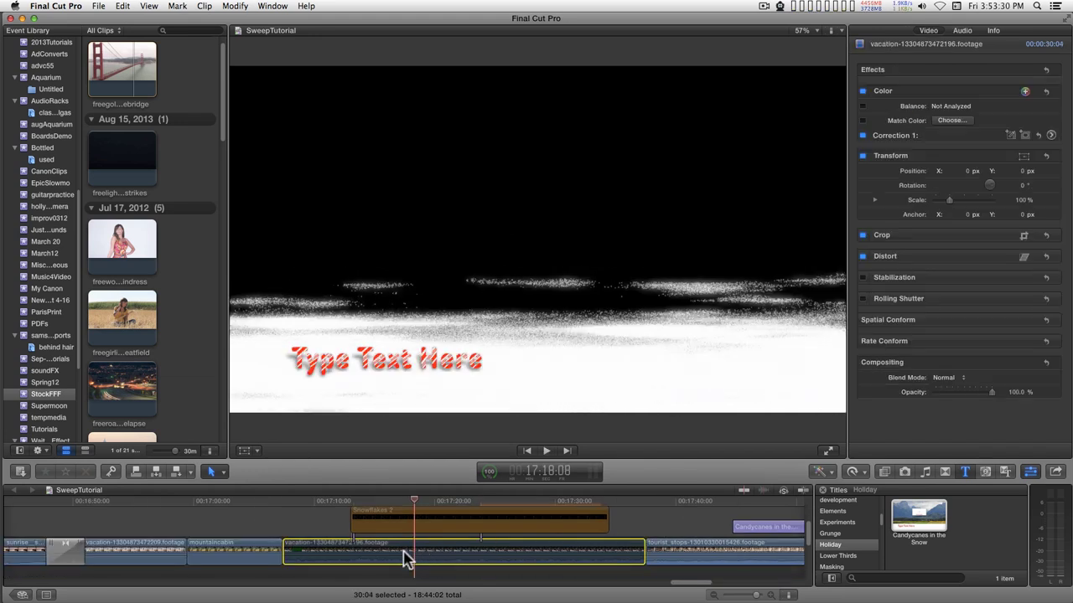
key(v)
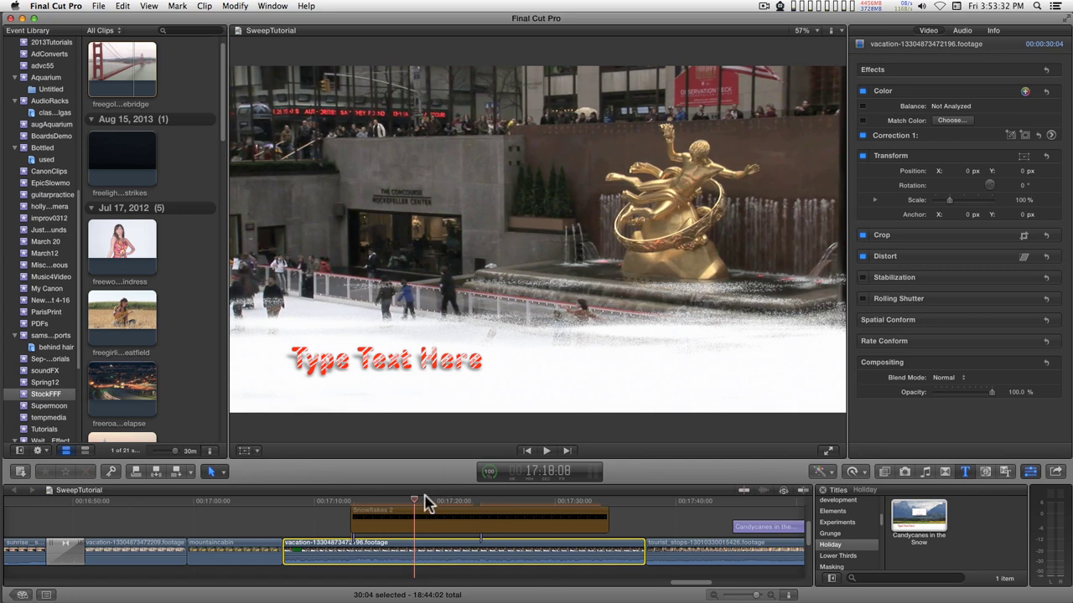
key(super+z)
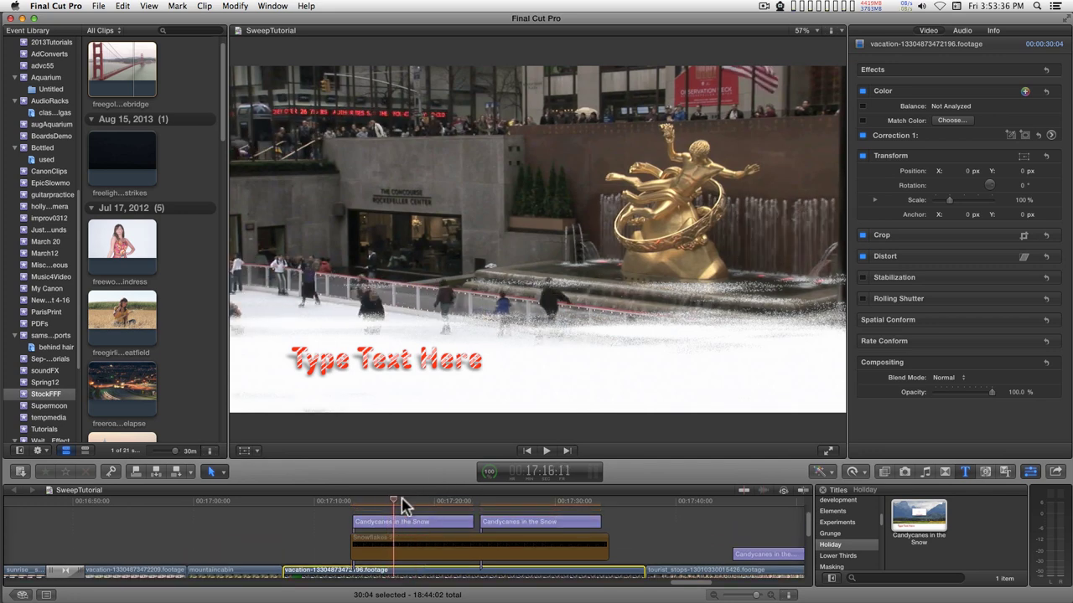
click(425, 501)
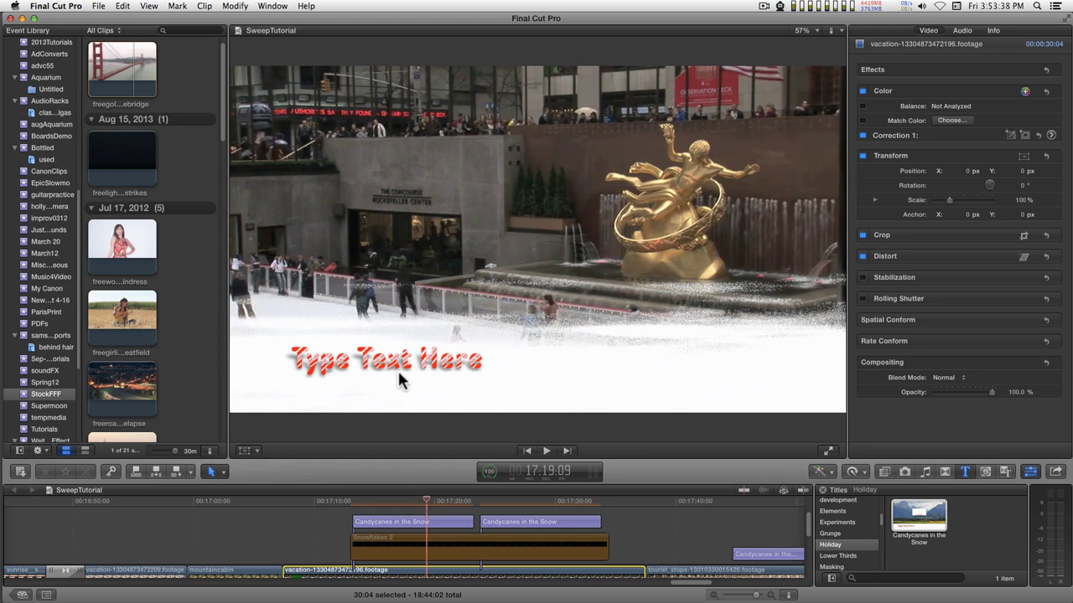
mouse_move(424, 503)
mouse_down()
mouse_move(388, 503)
mouse_move(436, 503)
mouse_move(392, 503)
mouse_move(424, 503)
mouse_move(406, 503)
mouse_up()
click(413, 521)
click(411, 503)
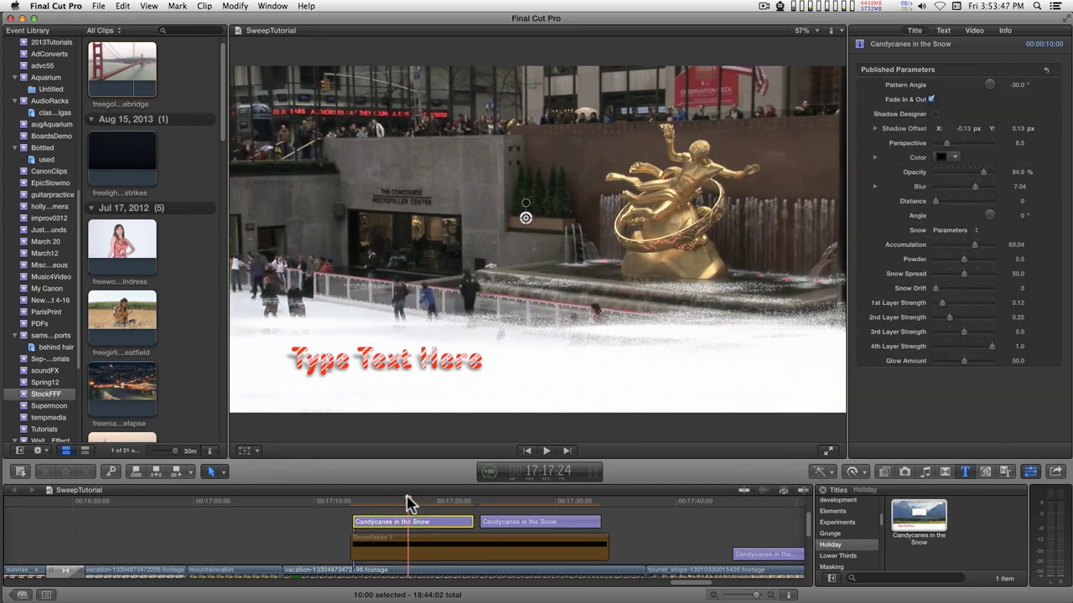